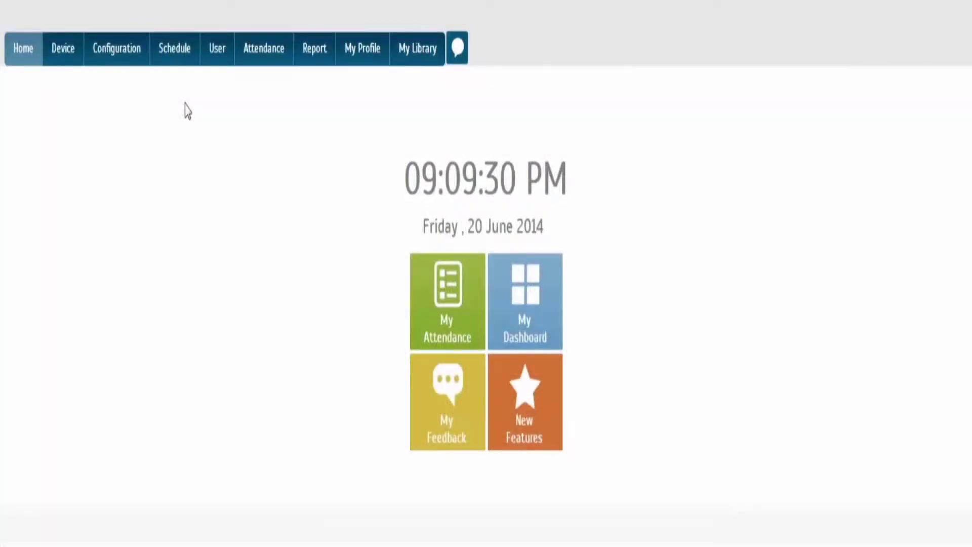
Step: From the Clocking Schedule list, start a new weekly schedule in the Add Schedule form
{"action": "left_click", "coordinate": [175, 49]}
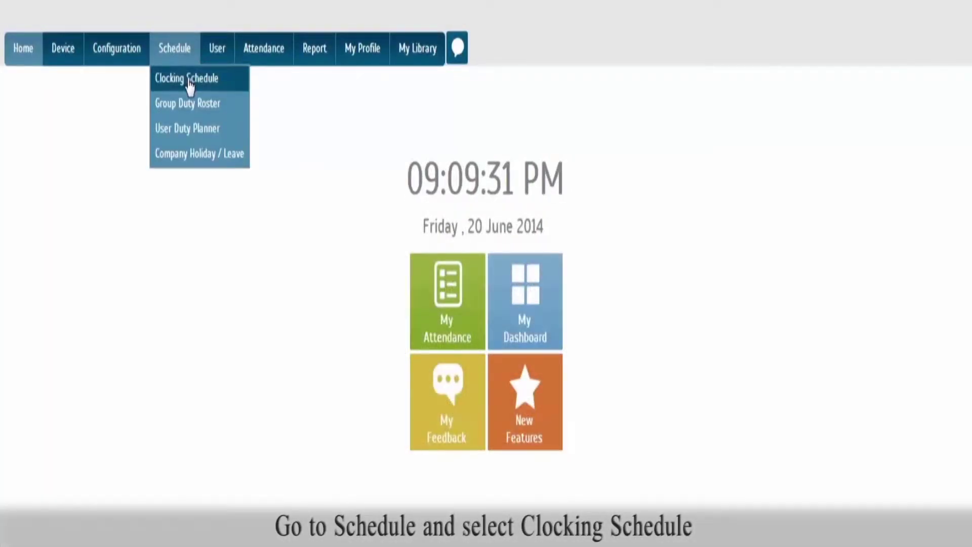
{"action": "left_click", "coordinate": [190, 81]}
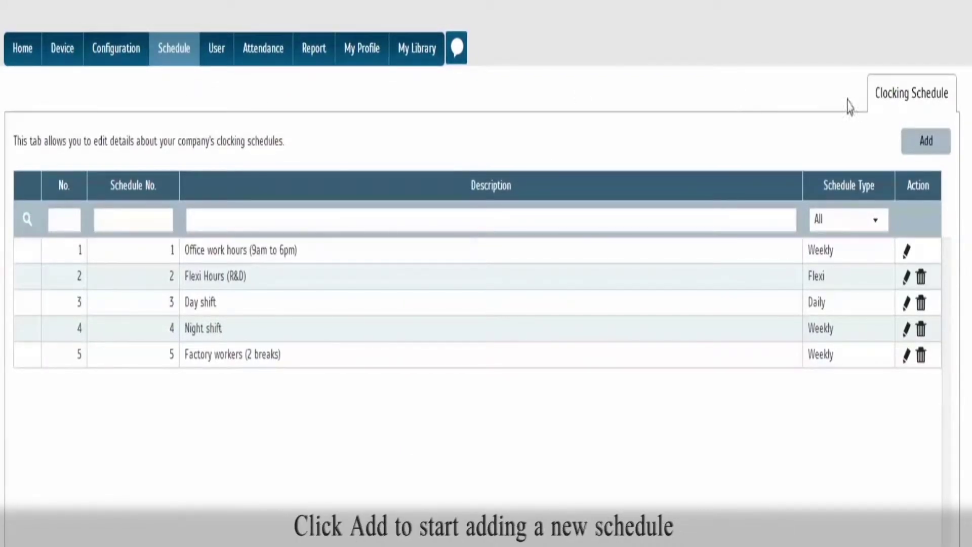
{"action": "left_click", "coordinate": [909, 149]}
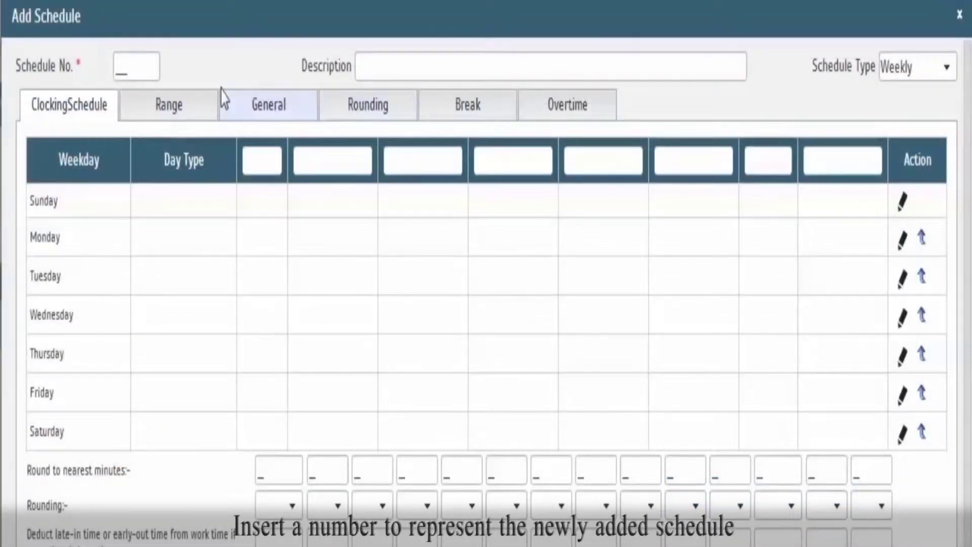
Step: Number the schedule 6, describe it 'Factory (3 breaks)', and name the slots In through Overtime
{"action": "left_click", "coordinate": [122, 66]}
{"action": "left_click", "coordinate": [387, 63]}
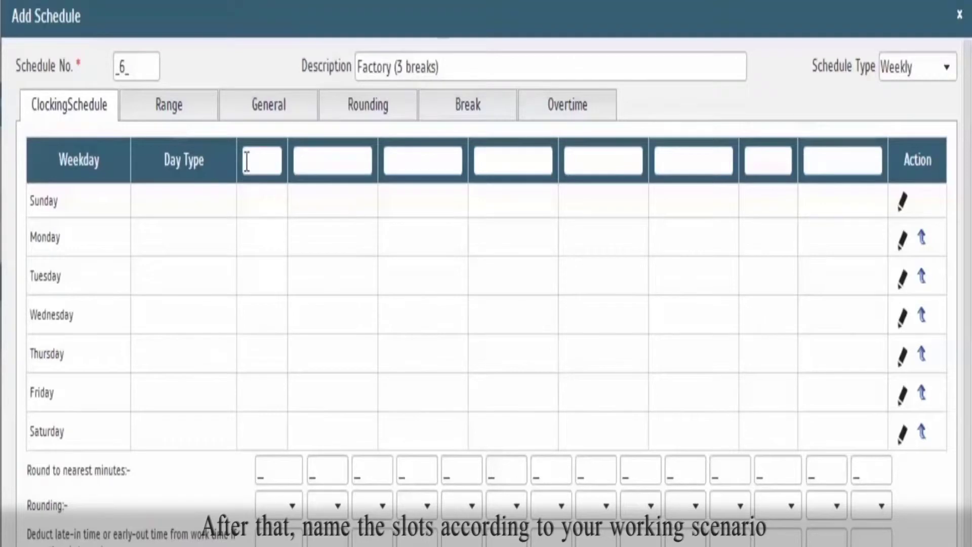
{"action": "type", "text": "In"}
{"action": "key", "text": "Tab"}
{"action": "type", "text": "Tea bre"}
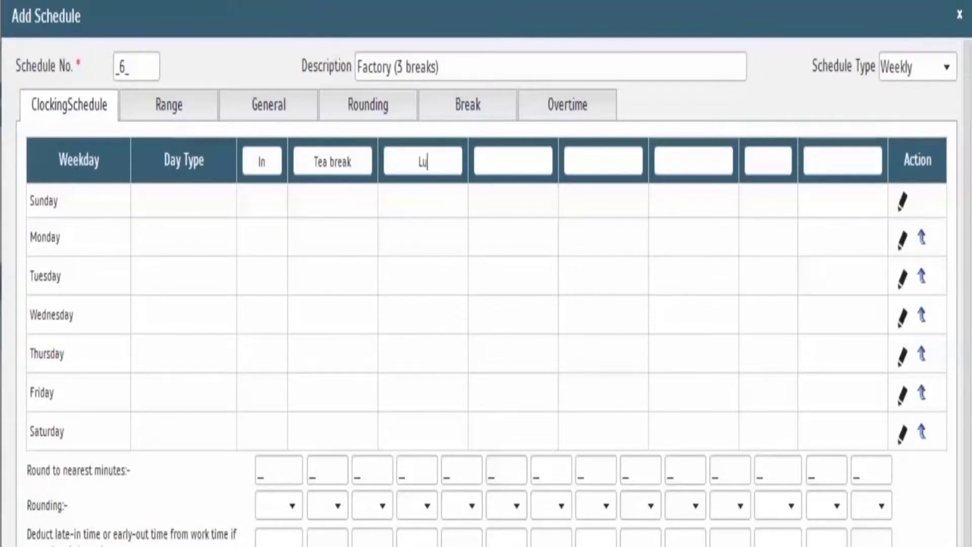
{"action": "type", "text": "ch bre"}
{"action": "type", "text": "ak"}
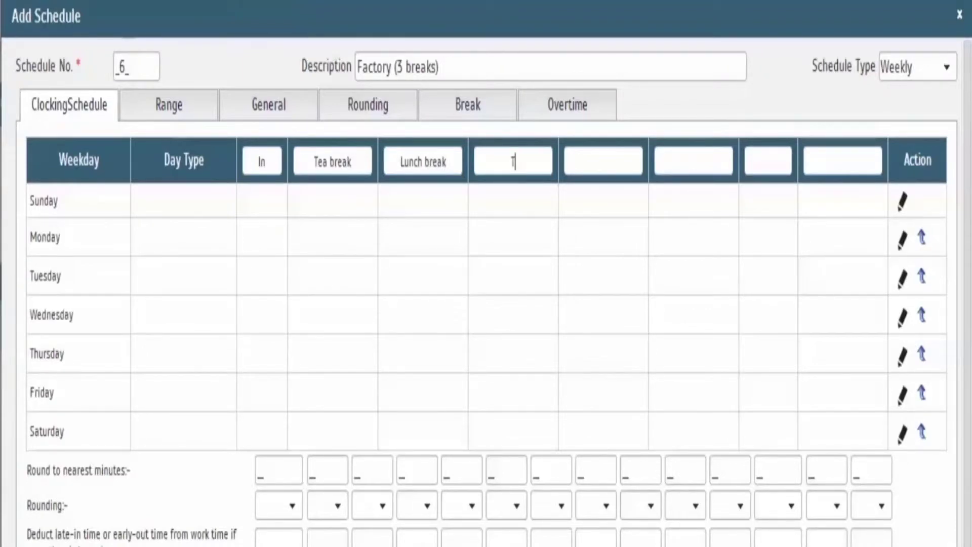
{"action": "type", "text": " break"}
{"action": "key", "text": "Tab"}
{"action": "type", "text": "ut"}
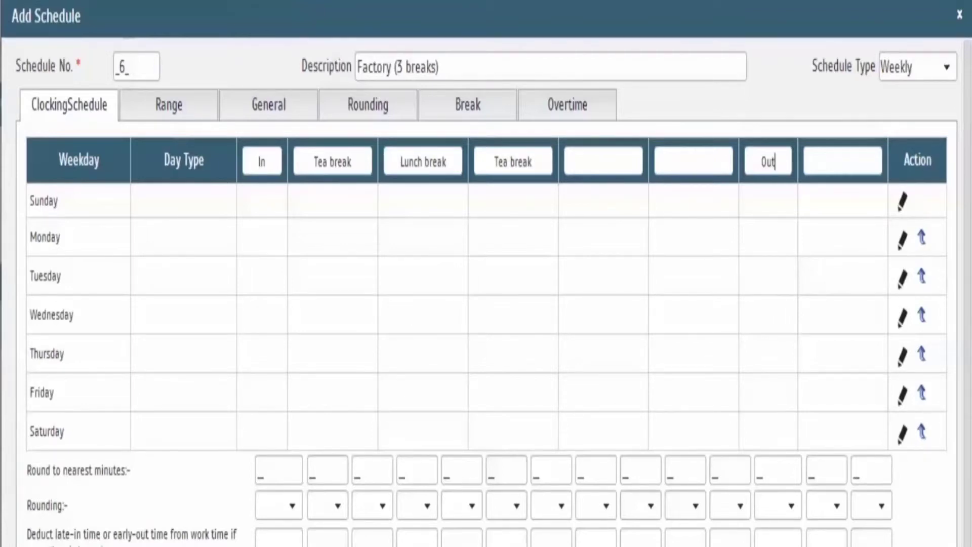
{"action": "type", "text": "vertime"}
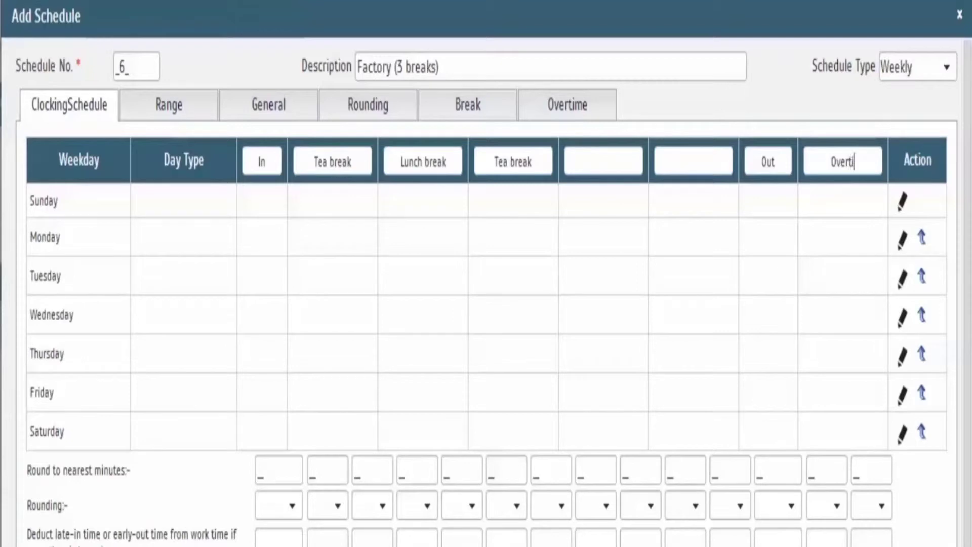
Step: Mark Sunday's row RESTDAY with overtime 07:00 AM to 07:00 PM and save the row
{"action": "left_click", "coordinate": [902, 205]}
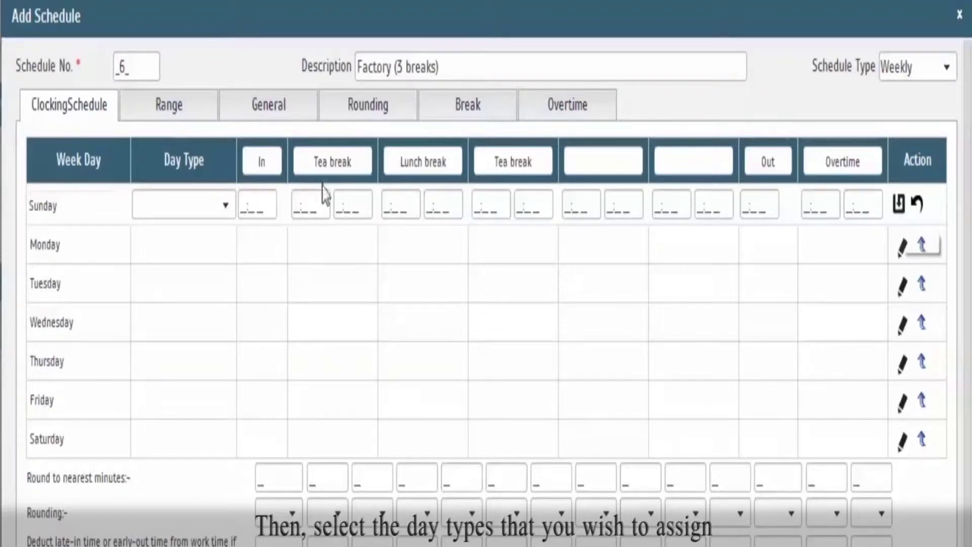
{"action": "left_click", "coordinate": [229, 209]}
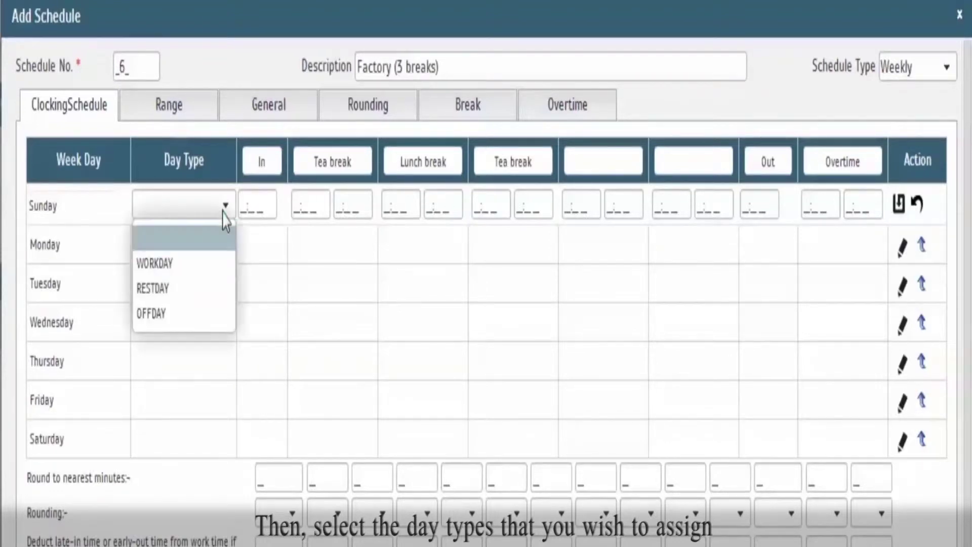
{"action": "left_click", "coordinate": [187, 290]}
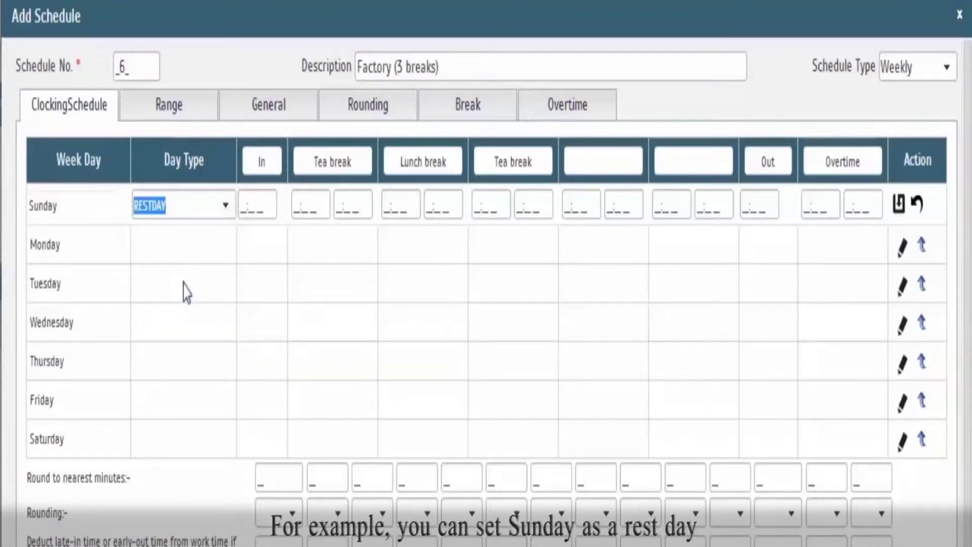
{"action": "left_click", "coordinate": [806, 207]}
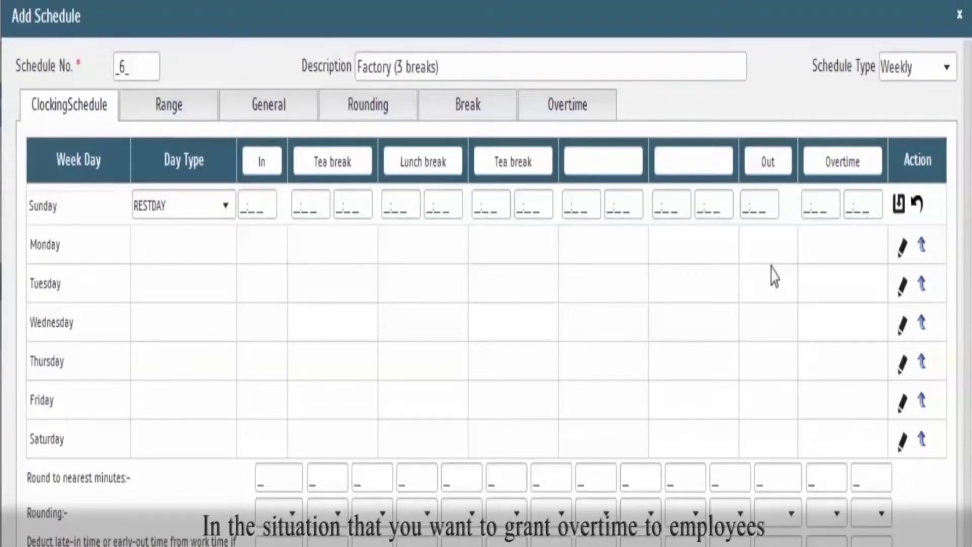
{"action": "type", "text": "070"}
{"action": "key", "text": "Tab"}
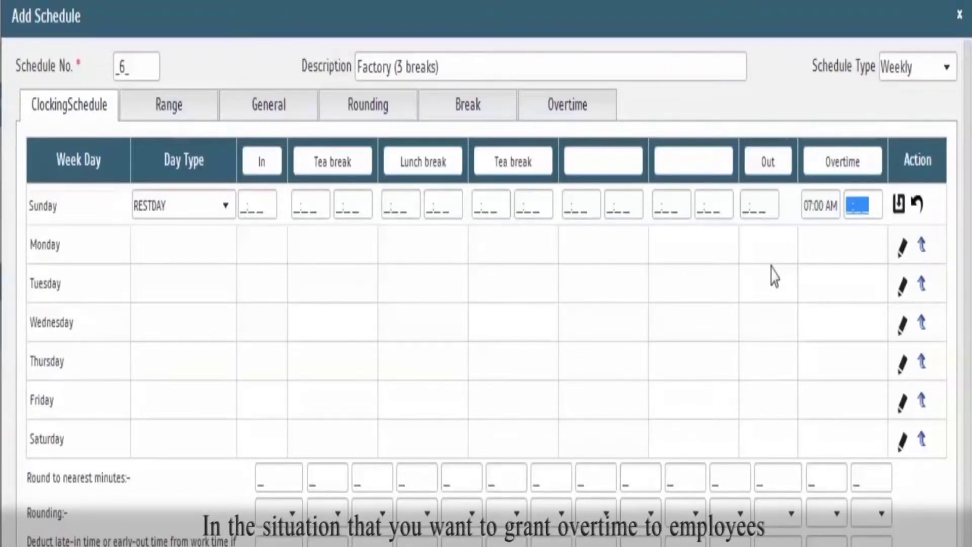
{"action": "type", "text": "0700p"}
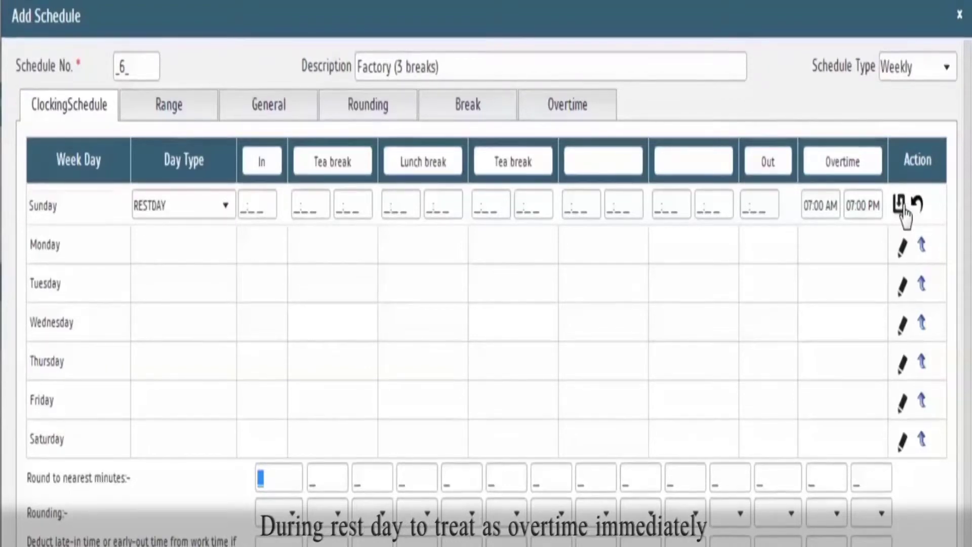
{"action": "left_click", "coordinate": [903, 209]}
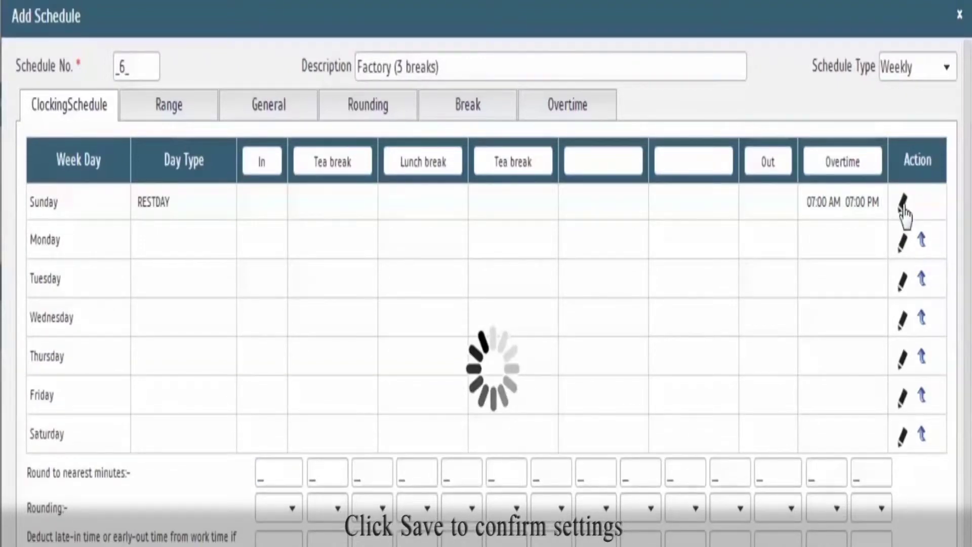
{"action": "left_click", "coordinate": [904, 242]}
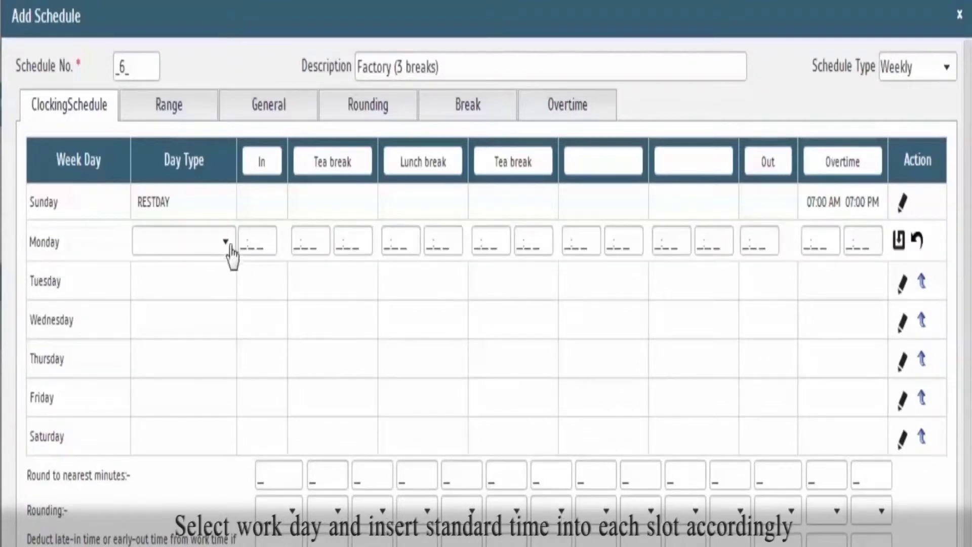
Step: Make Monday a WORKDAY with a 07:00 AM In time
{"action": "left_click", "coordinate": [227, 245]}
{"action": "left_click", "coordinate": [203, 302]}
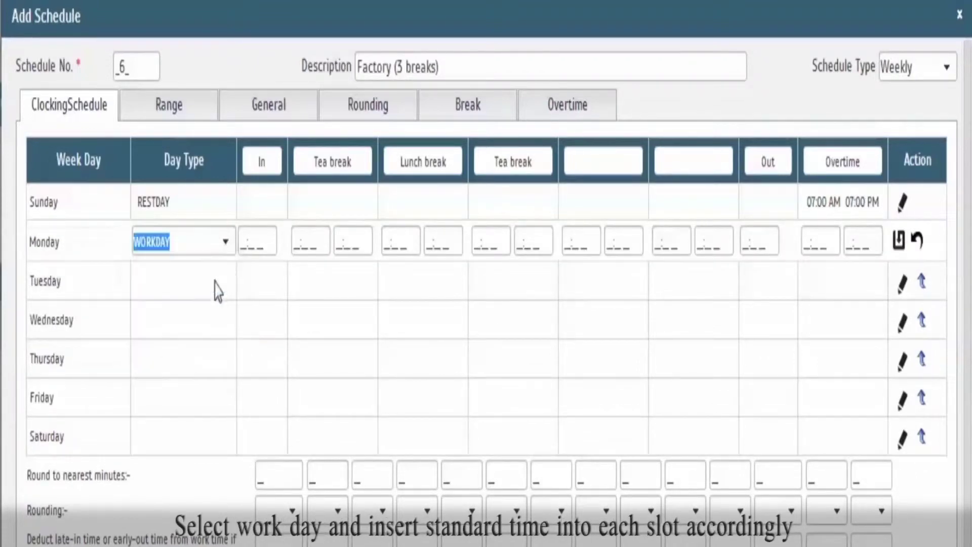
{"action": "left_click", "coordinate": [244, 240]}
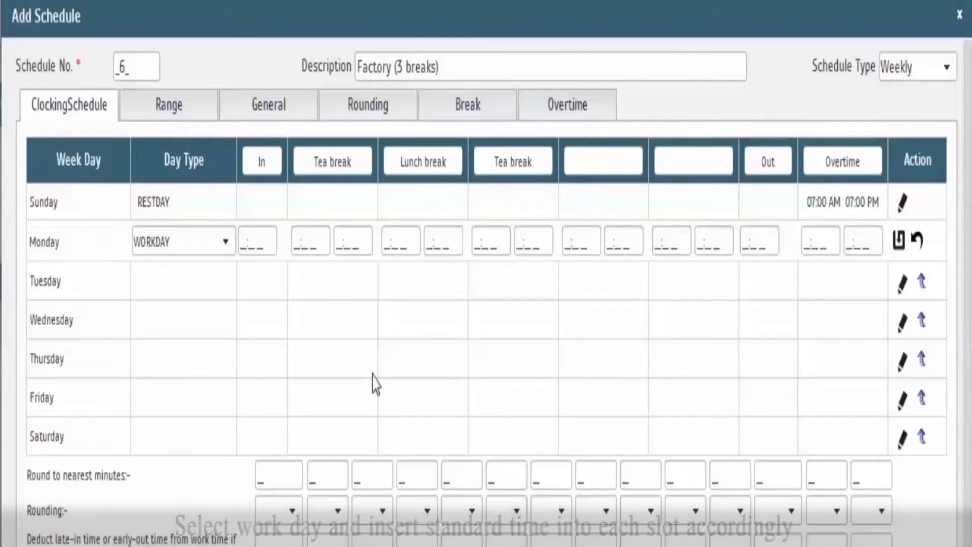
{"action": "type", "text": "07:00 AM"}
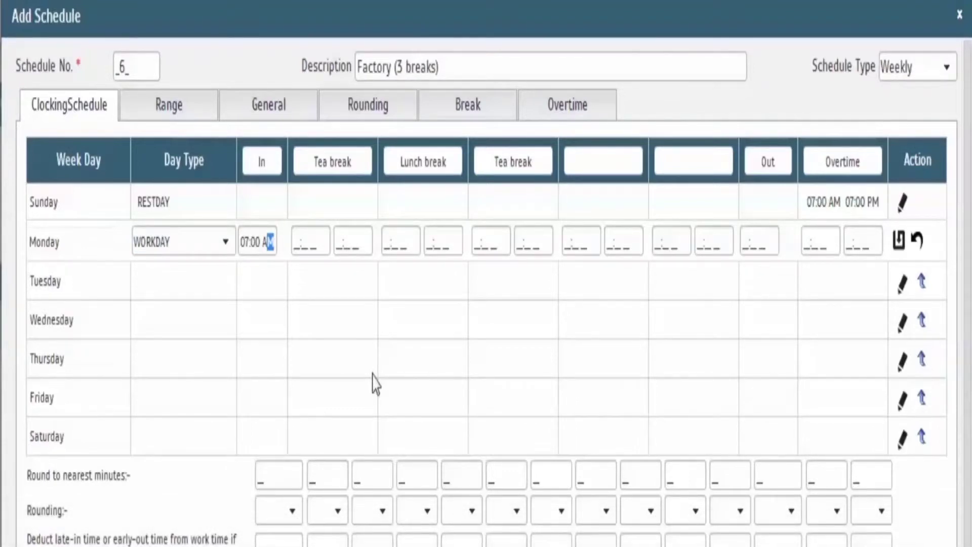
Step: Enter Monday's breaks: tea 10:00–10:30 AM, lunch 1–2 PM, tea 4:00–4:30 PM
{"action": "key", "text": "Tab"}
{"action": "type", "text": "10"}
{"action": "key", "text": "Tab"}
{"action": "type", "text": "10:30 AM"}
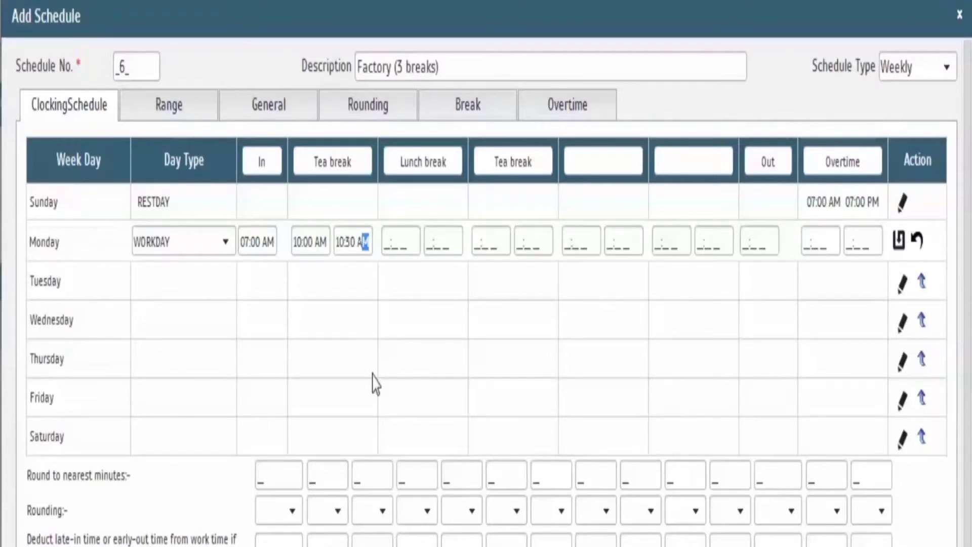
{"action": "key", "text": "Tab"}
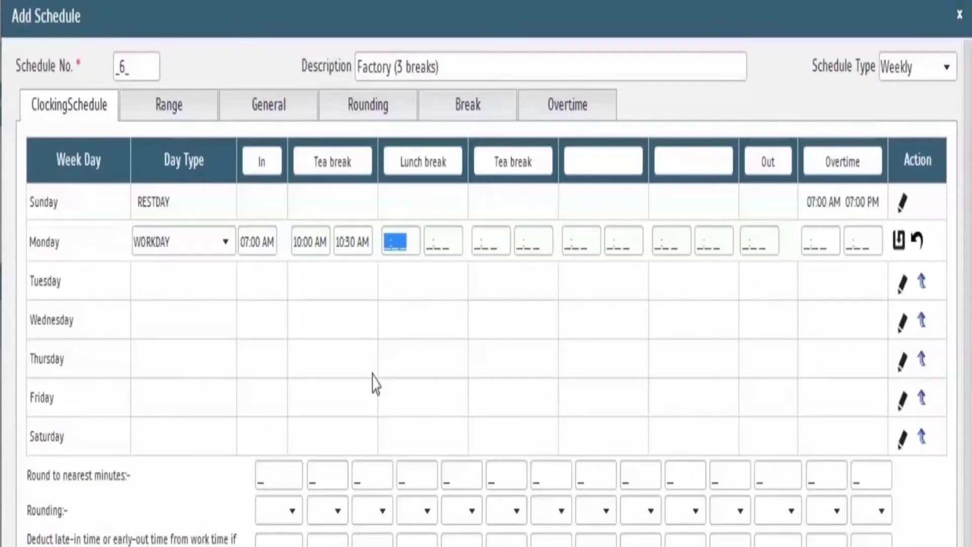
{"action": "type", "text": "01:00 PM"}
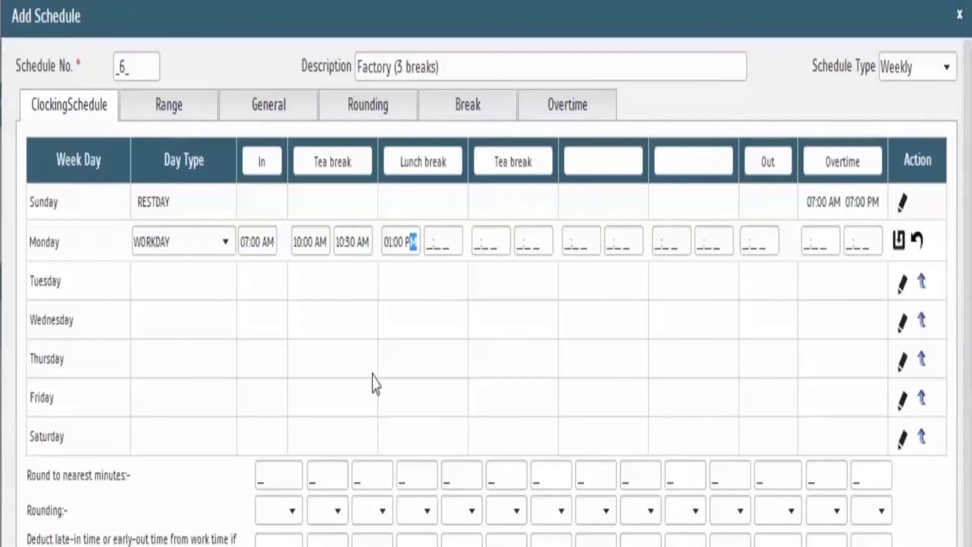
{"action": "key", "text": "Tab"}
{"action": "type", "text": "02:00 PM"}
{"action": "key", "text": "Tab"}
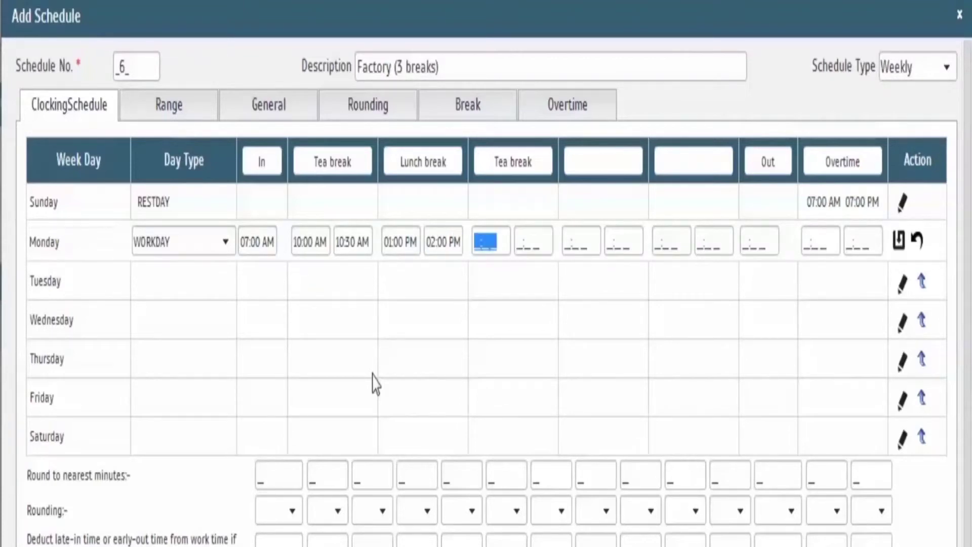
{"action": "type", "text": "0"}
{"action": "type", "text": "p"}
{"action": "key", "text": "Tab"}
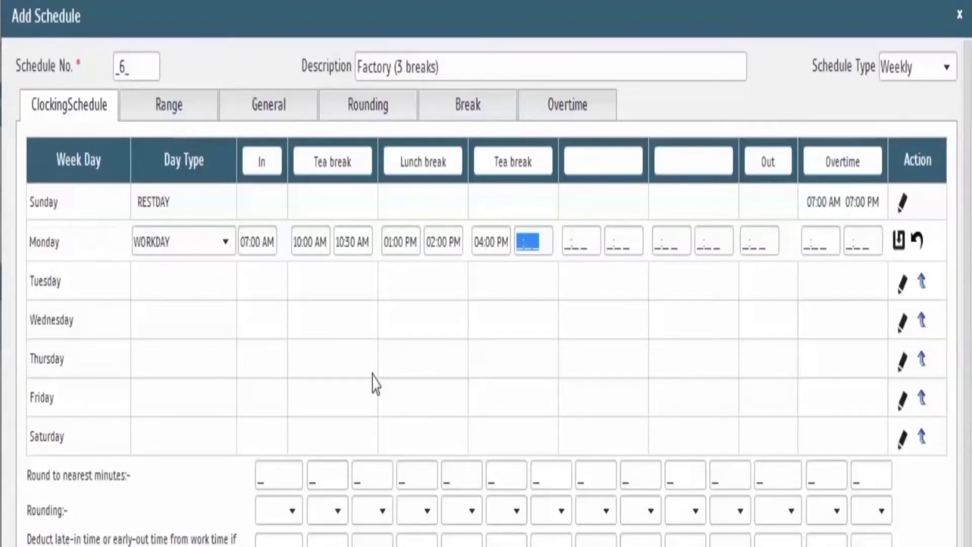
{"action": "type", "text": "04"}
{"action": "type", "text": "p"}
{"action": "key", "text": "Tab"}
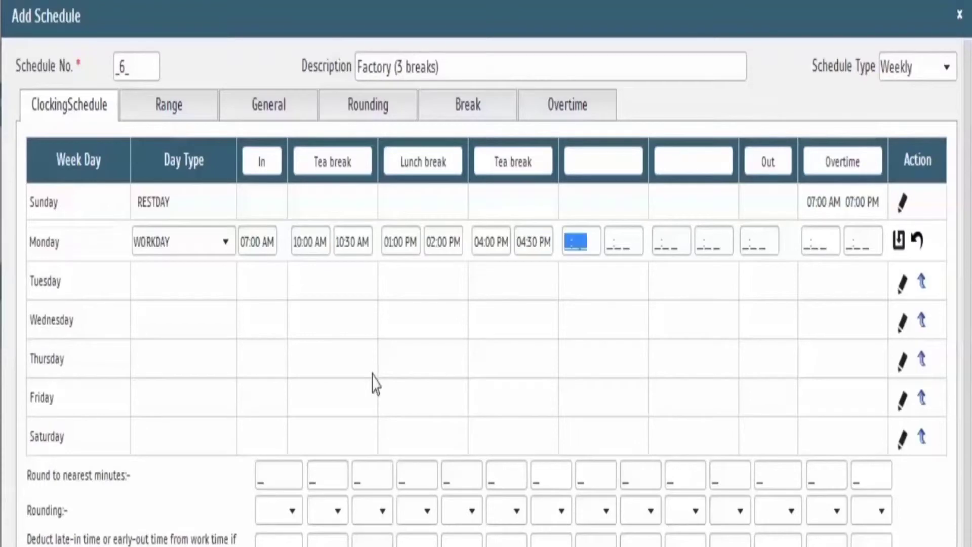
{"action": "key", "text": "Tab"}
{"action": "key", "text": "Tab"}
{"action": "key", "text": "Tab"}
{"action": "key", "text": "Tab"}
{"action": "type", "text": "07:00 PM"}
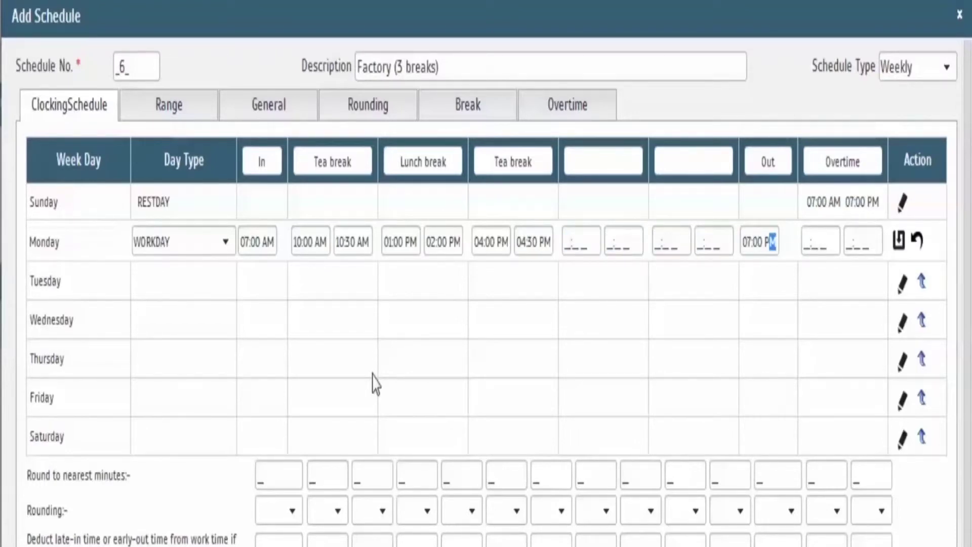
{"action": "key", "text": "Tab"}
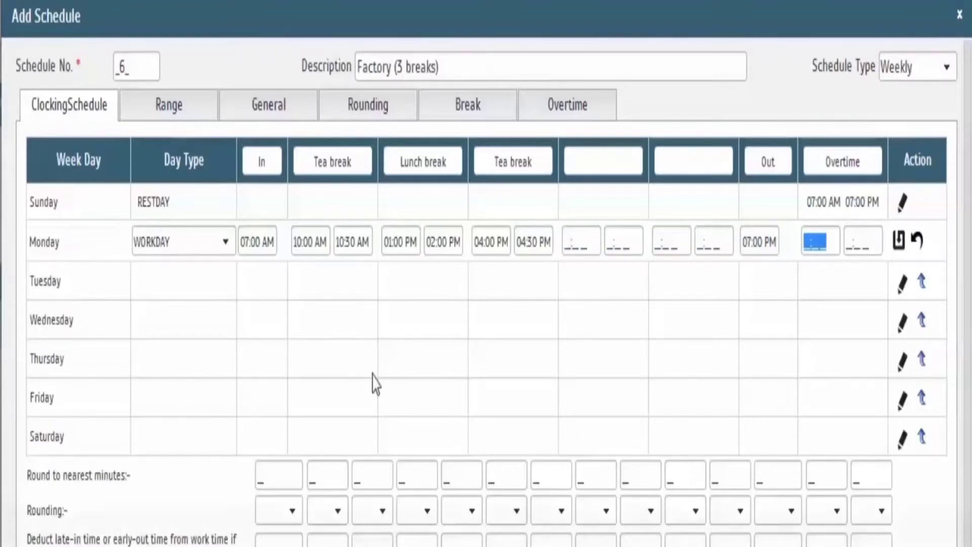
Step: Save Monday's row and copy its workday times onto Tuesday through Saturday
{"action": "left_click", "coordinate": [900, 247]}
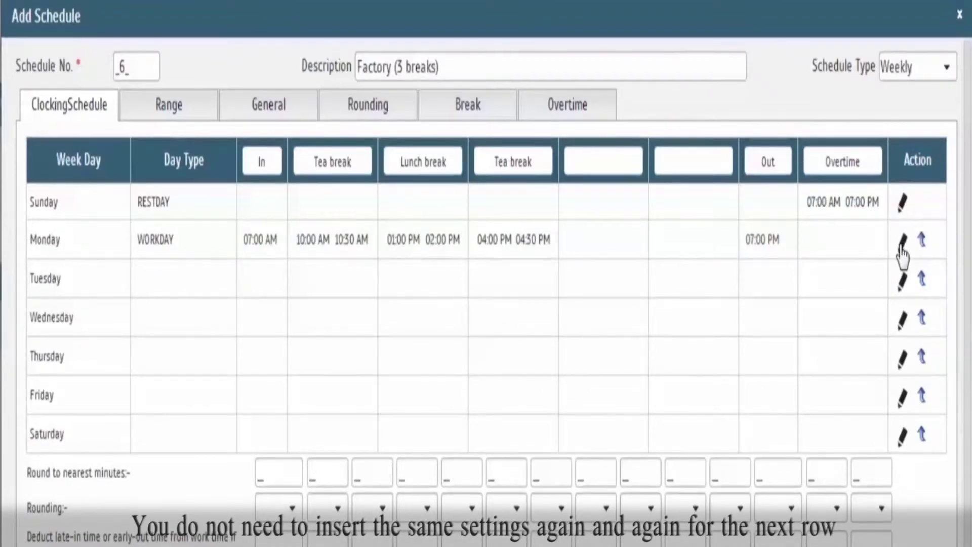
{"action": "left_click", "coordinate": [923, 287]}
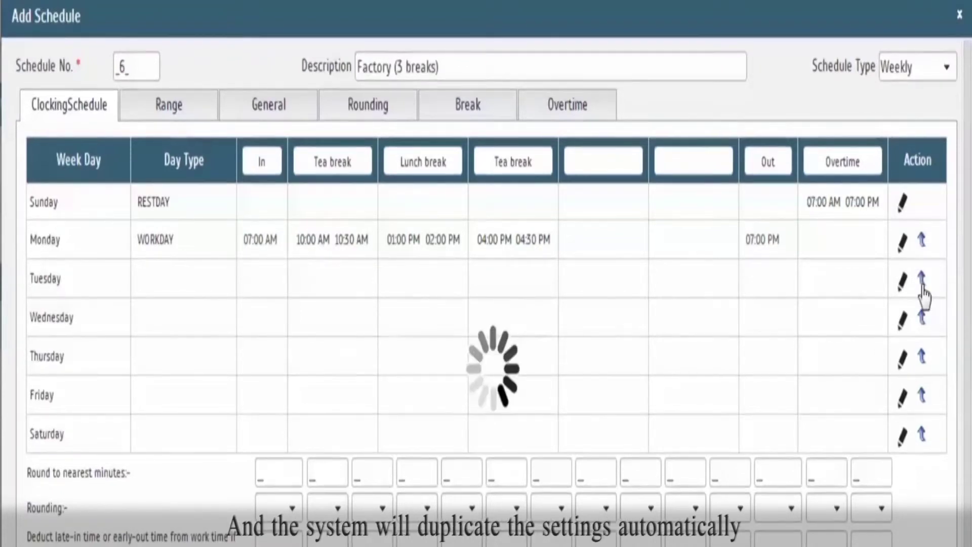
{"action": "left_click", "coordinate": [922, 321]}
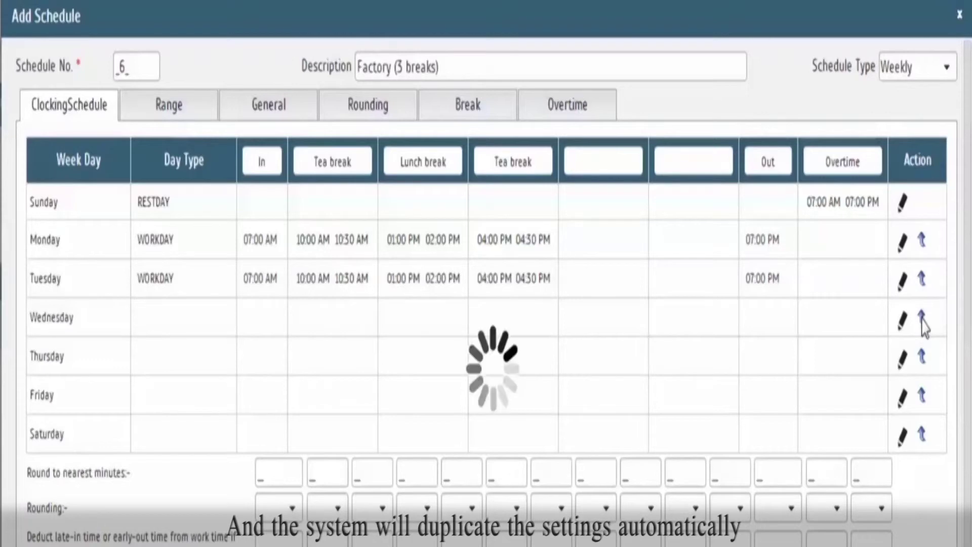
{"action": "left_click", "coordinate": [922, 359]}
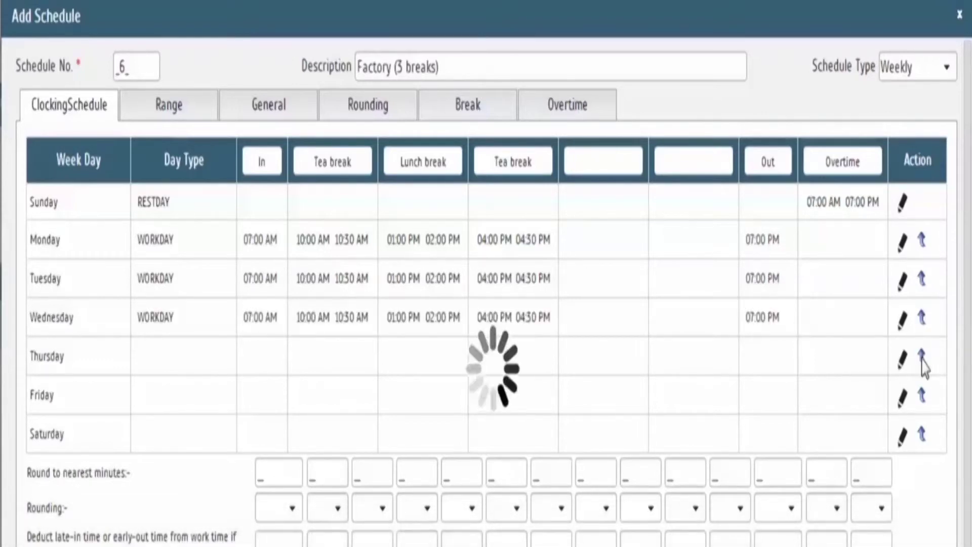
{"action": "left_click", "coordinate": [923, 398]}
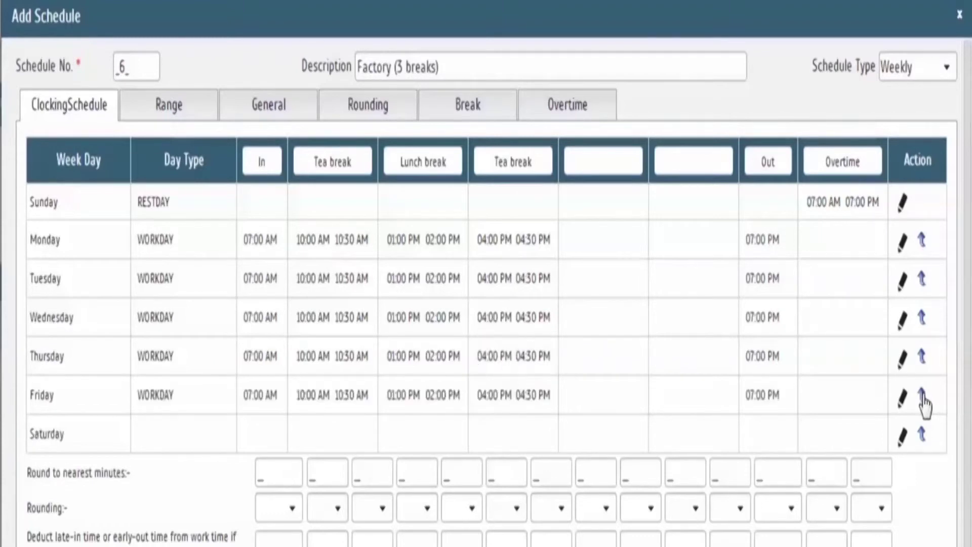
{"action": "left_click", "coordinate": [923, 436]}
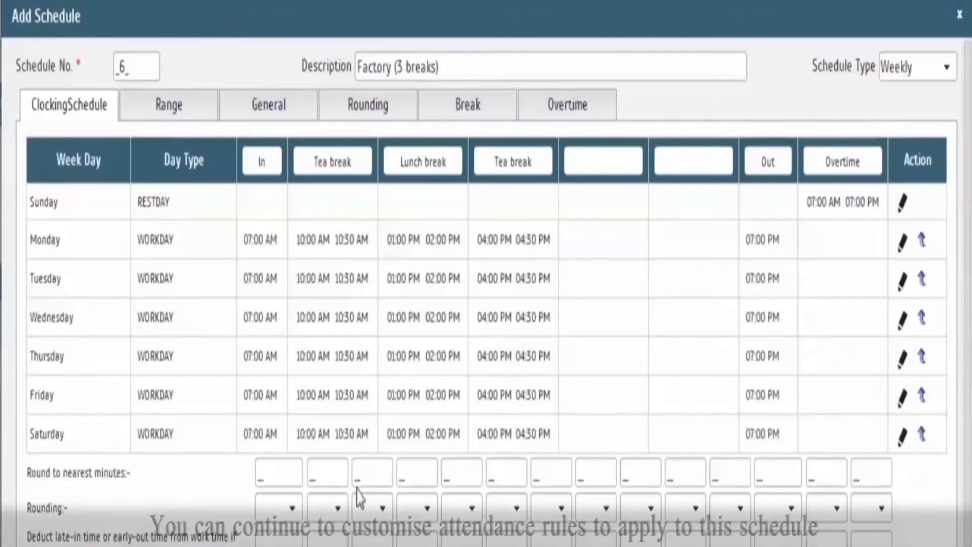
Step: Set the rounding direction to Up for column 1 and Down for column 12
{"action": "scroll", "coordinate": [295, 469], "scroll_direction": "down", "scroll_amount": 3}
{"action": "type", "text": "10"}
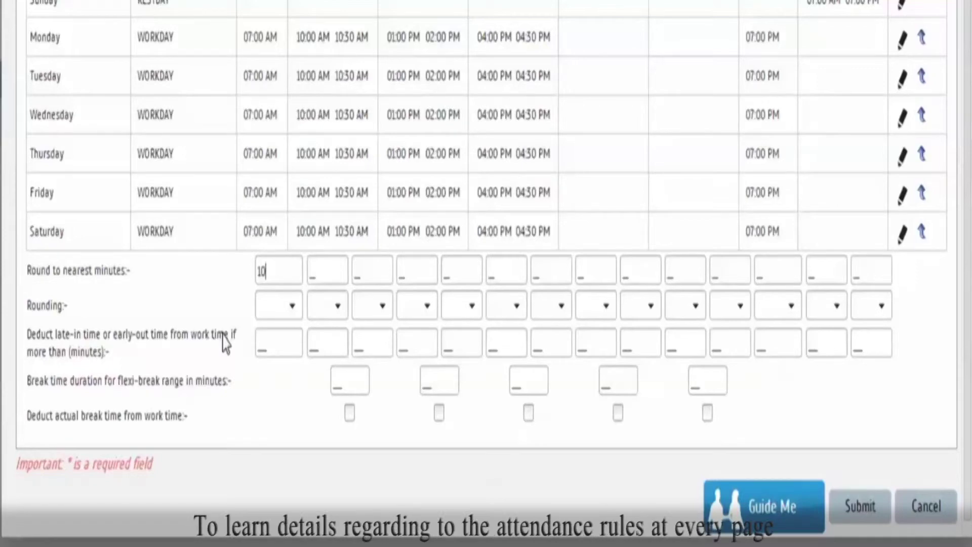
{"action": "left_click", "coordinate": [292, 308]}
{"action": "left_click", "coordinate": [283, 364]}
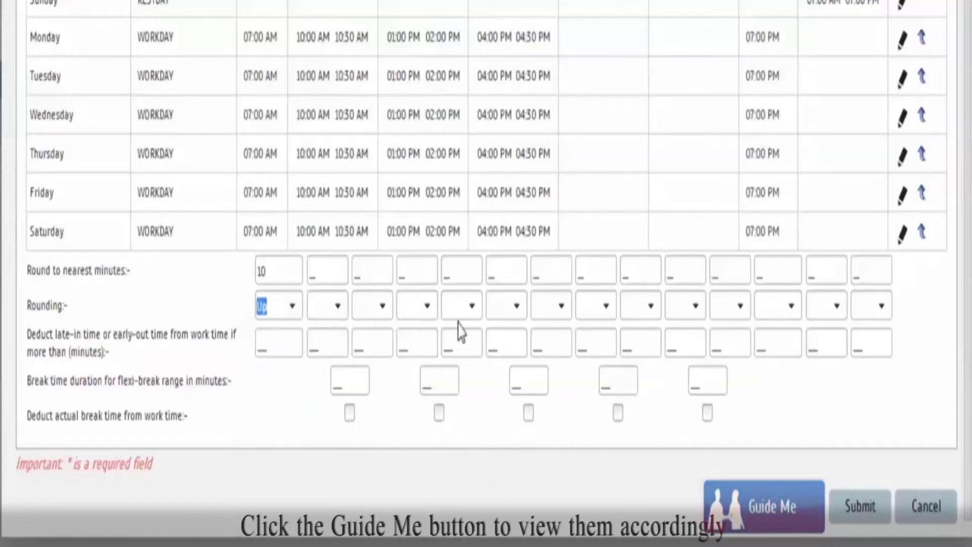
{"action": "left_click", "coordinate": [790, 308]}
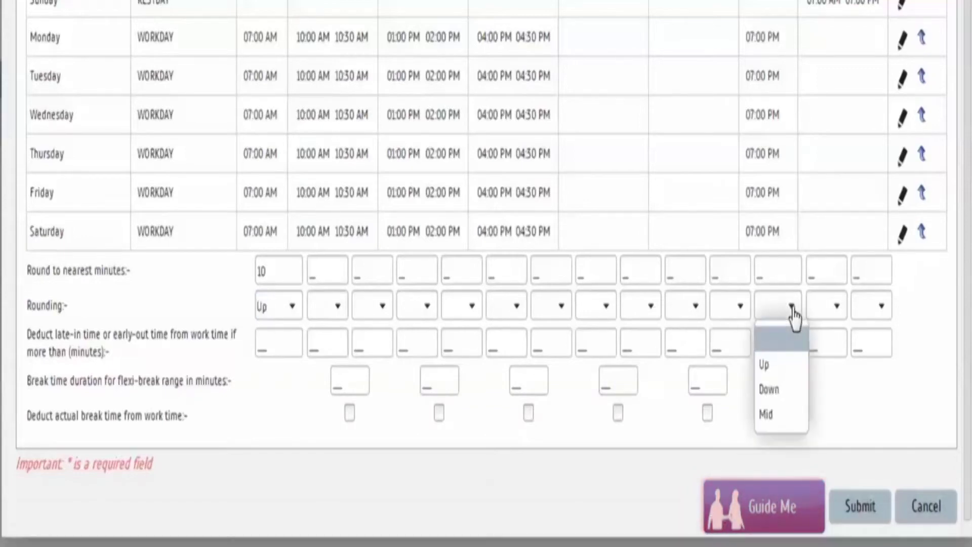
{"action": "left_click", "coordinate": [787, 390]}
Step: Give column 12 10-minute rounding and tick Deduct actual break for the breaks
{"action": "left_click", "coordinate": [759, 276]}
{"action": "type", "text": "10"}
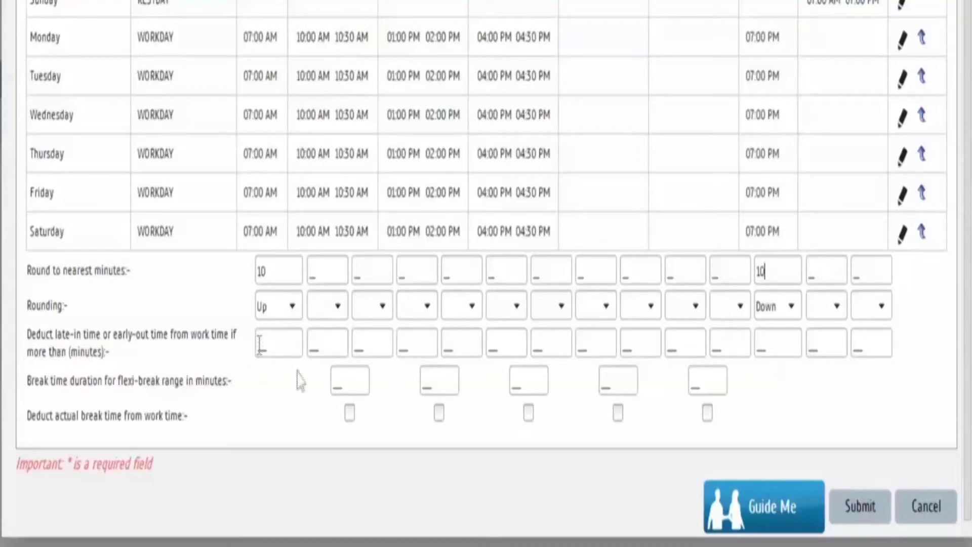
{"action": "left_click", "coordinate": [347, 413]}
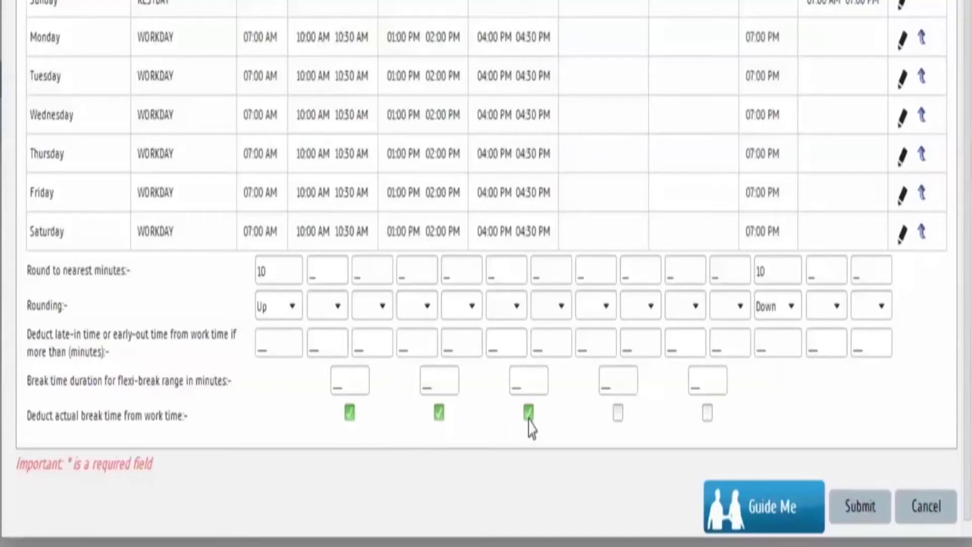
{"action": "scroll", "coordinate": [202, 56], "scroll_direction": "up", "scroll_amount": 5}
{"action": "left_click", "coordinate": [192, 107]}
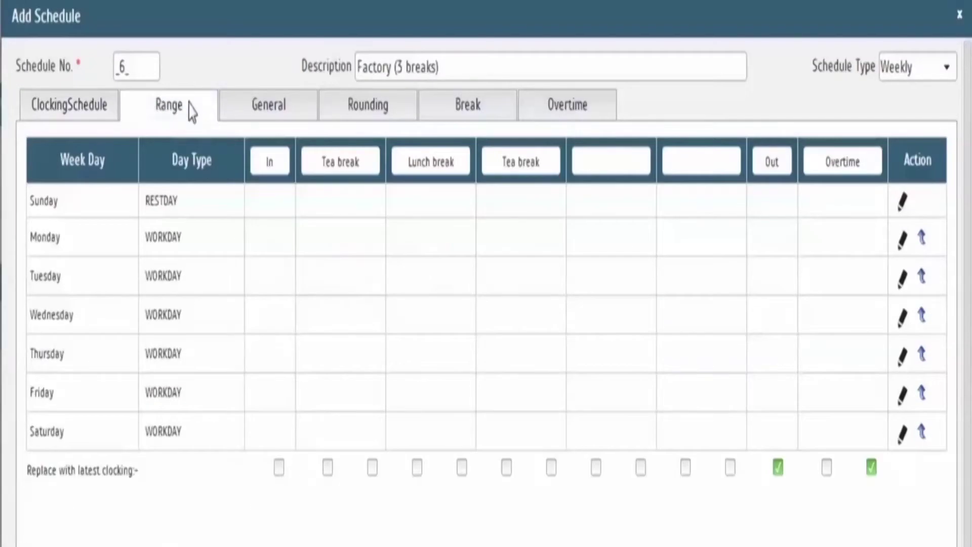
Step: Round work time up to the nearest 15 minutes
{"action": "left_click", "coordinate": [254, 115]}
{"action": "left_click", "coordinate": [342, 120]}
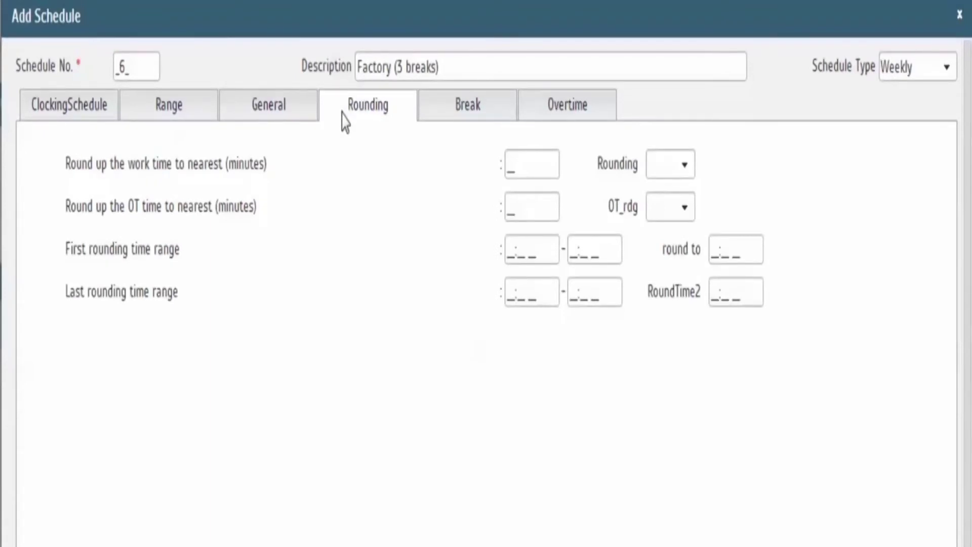
{"action": "left_click", "coordinate": [510, 169]}
{"action": "type", "text": "5"}
{"action": "left_click", "coordinate": [692, 175]}
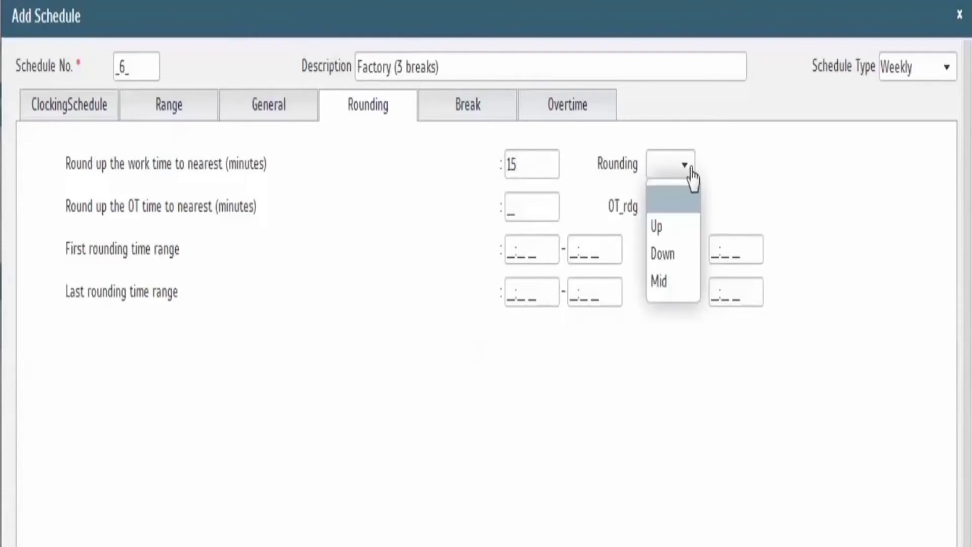
{"action": "left_click", "coordinate": [661, 229]}
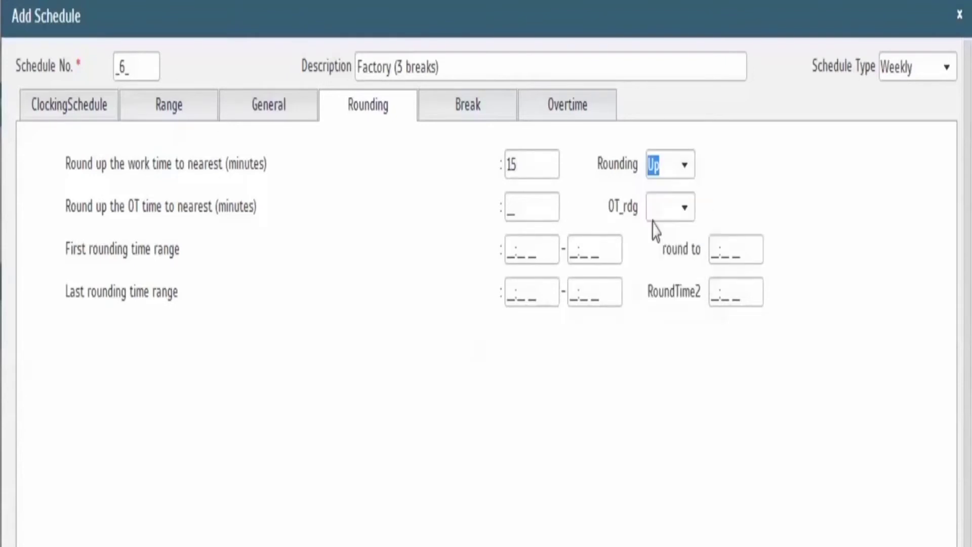
Step: Round overtime (OT_rdg) up to the nearest 15 minutes
{"action": "left_click", "coordinate": [506, 207]}
{"action": "type", "text": "15"}
{"action": "left_click", "coordinate": [684, 208]}
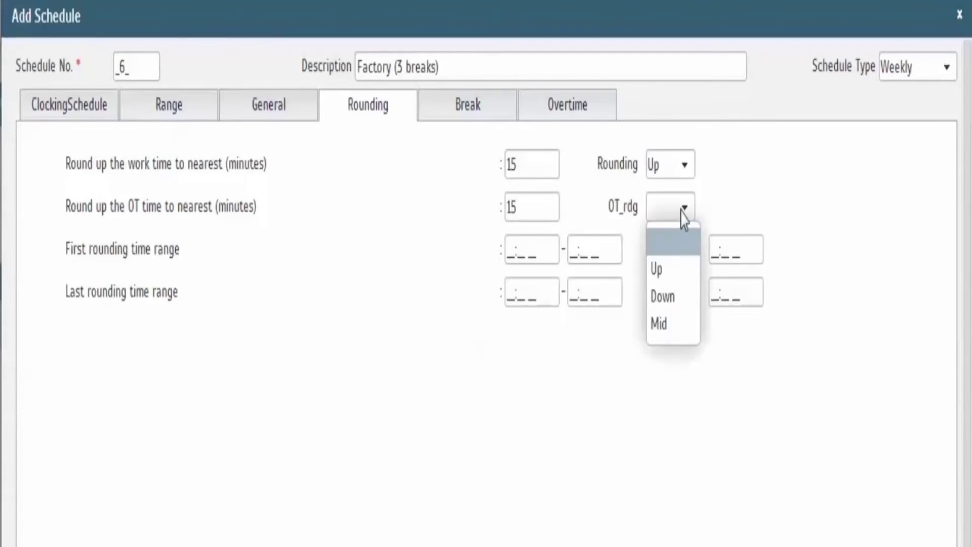
{"action": "left_click", "coordinate": [664, 271]}
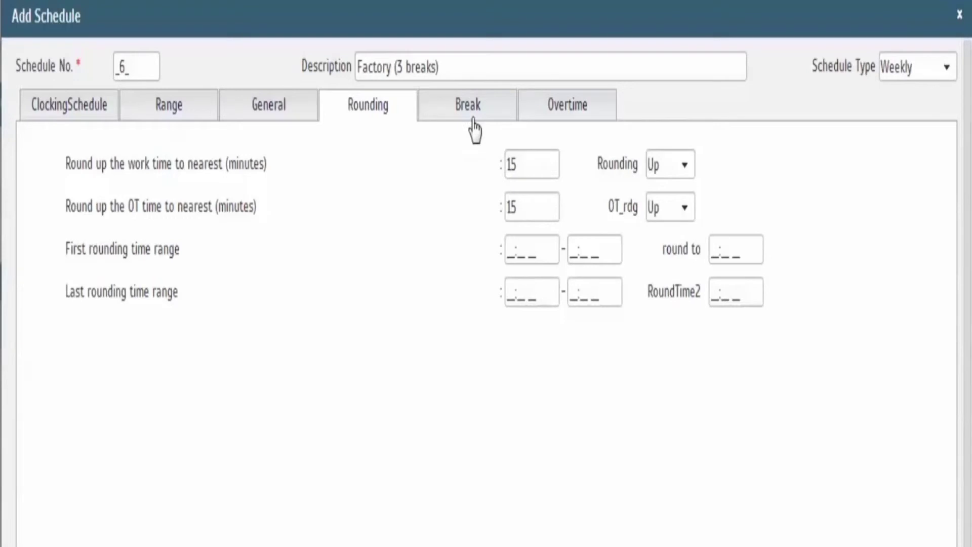
{"action": "left_click", "coordinate": [474, 113]}
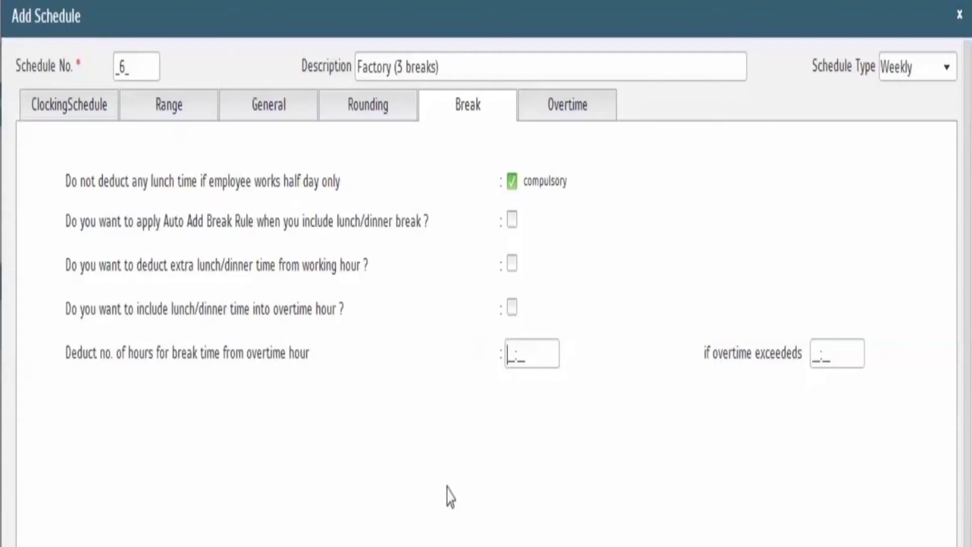
Step: Enter 1:00 break hours to deduct when overtime exceeds 05:00
{"action": "type", "text": "0"}
{"action": "key", "text": "BackSpace"}
{"action": "type", "text": "1"}
{"action": "type", "text": "500"}
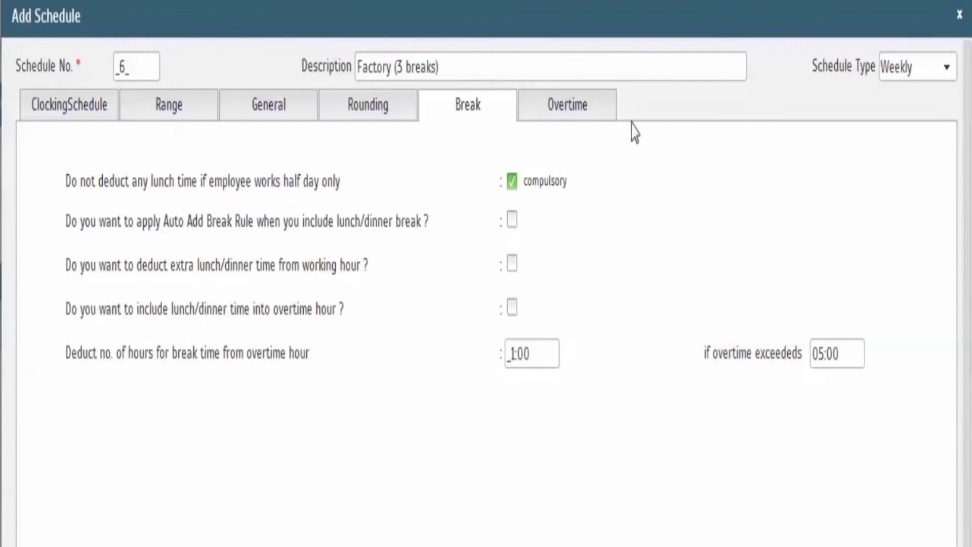
Step: Set a 30-minute overtime minimum, tick Deduct Work Shortage from OT, and submit schedule 6
{"action": "left_click", "coordinate": [601, 117]}
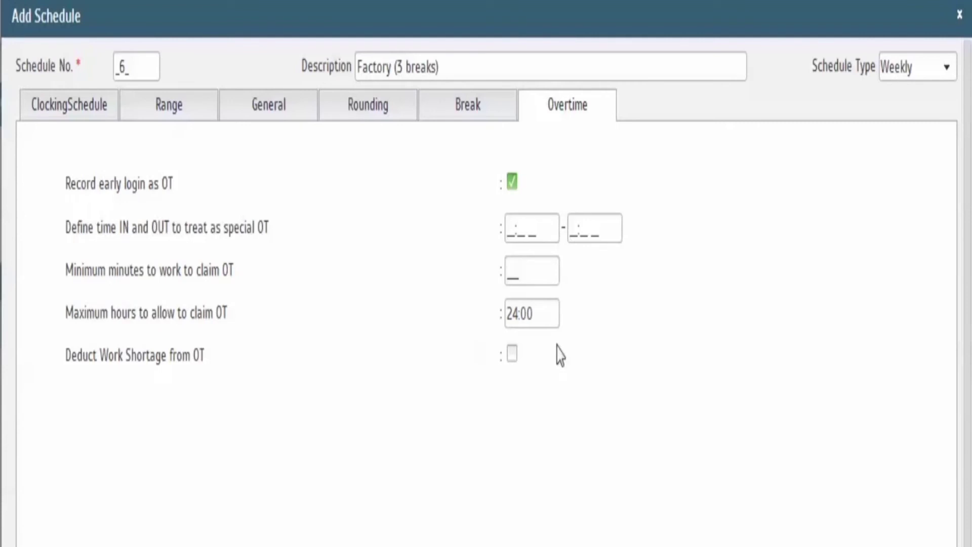
{"action": "type", "text": "30"}
{"action": "left_click", "coordinate": [513, 354]}
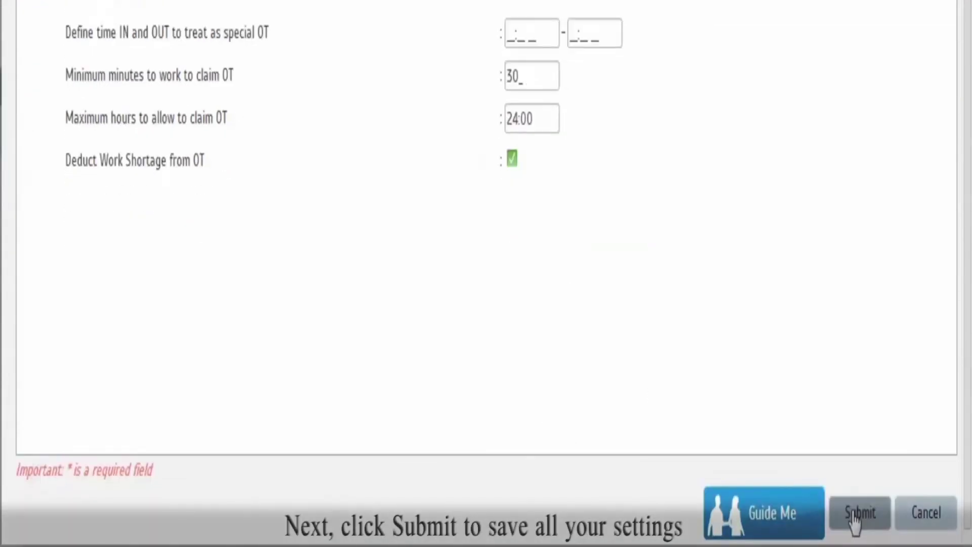
{"action": "left_click", "coordinate": [856, 514]}
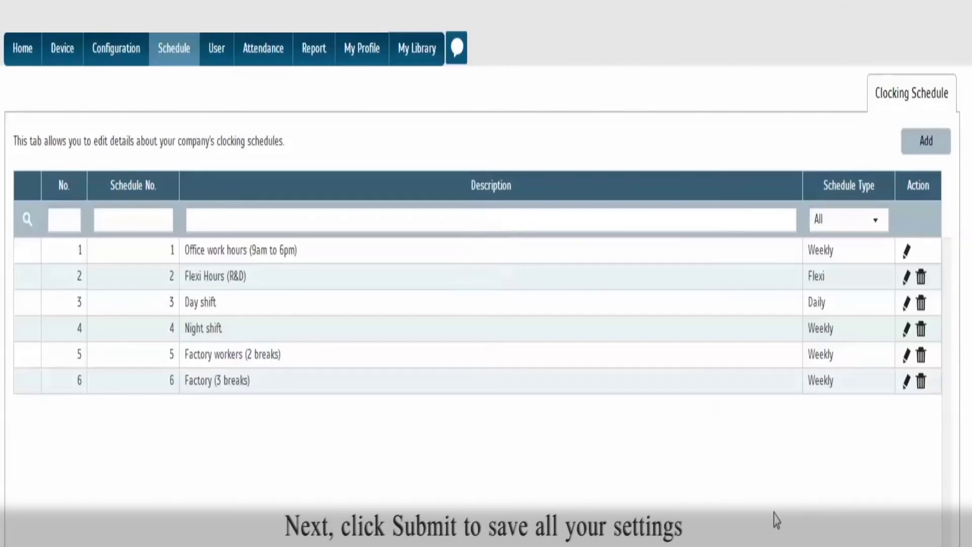